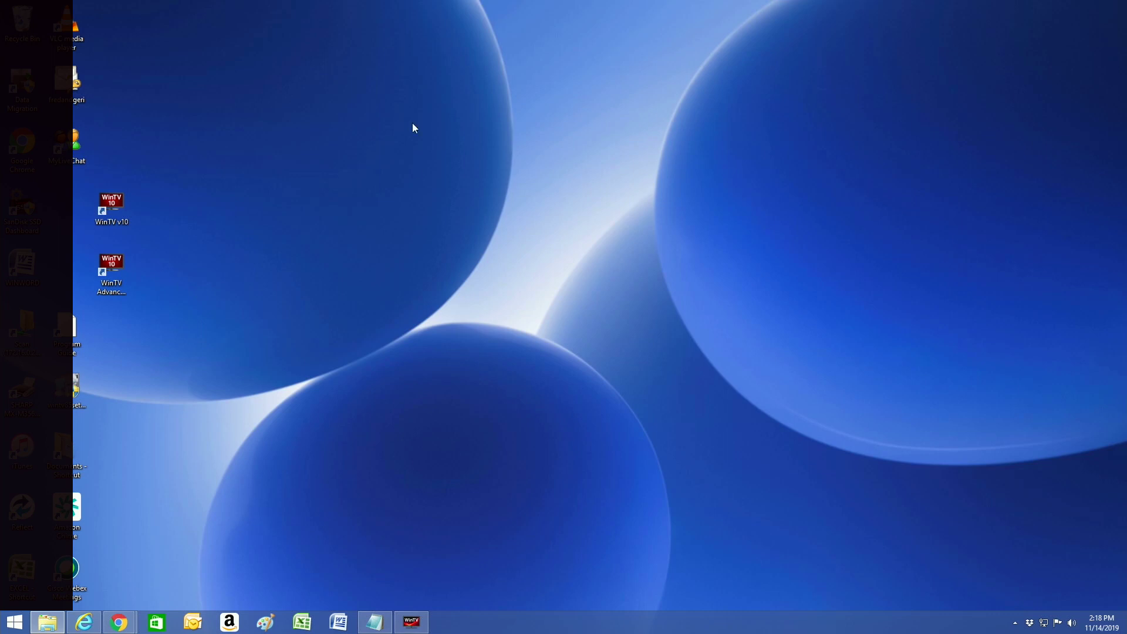
# - Launch WinTV v10 from its desktop shortcut to watch live TV on 4.1 WNBC
pyautogui.doubleClick(111, 207)
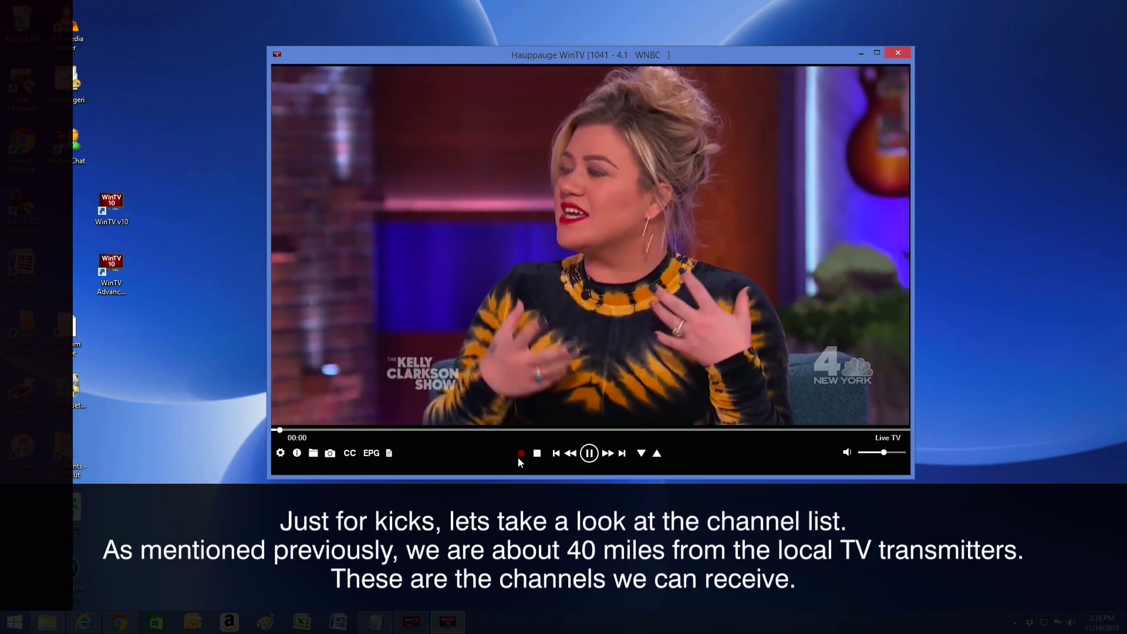
# - Browse and close the Find Channel list, then show The Kelly Clarkson Show details
pyautogui.rightClick(558, 166)
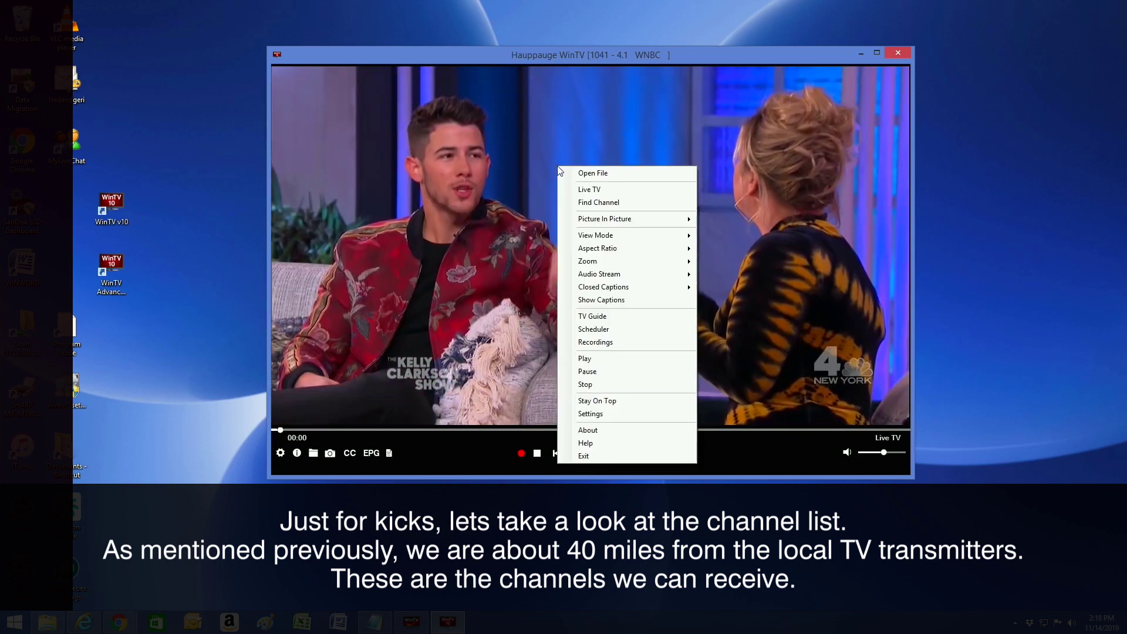
pyautogui.click(580, 203)
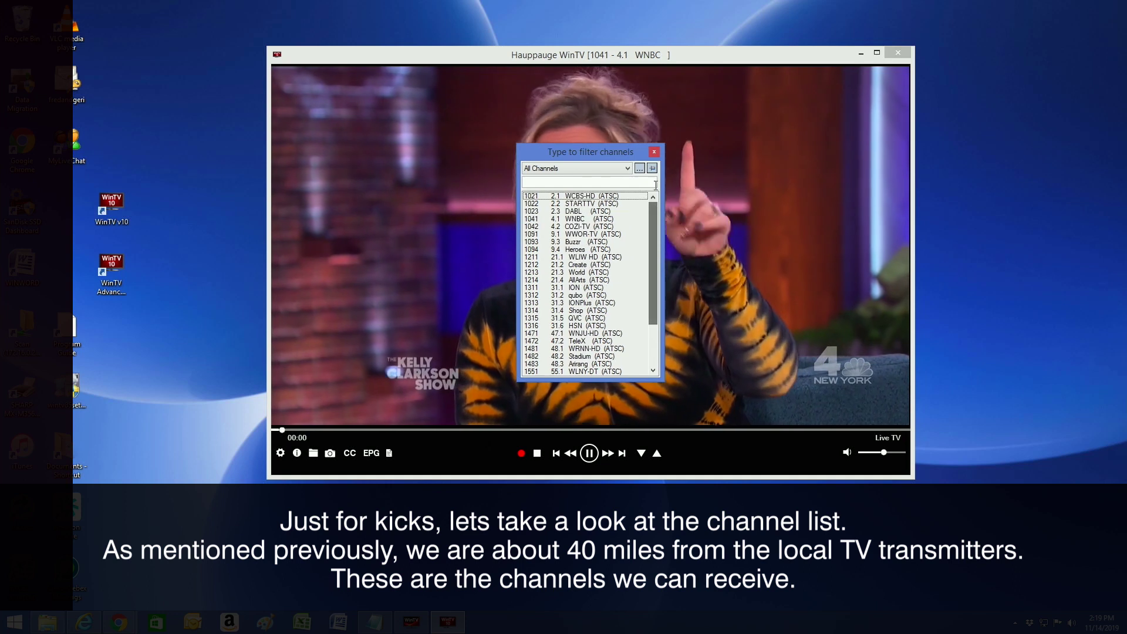
pyautogui.click(653, 153)
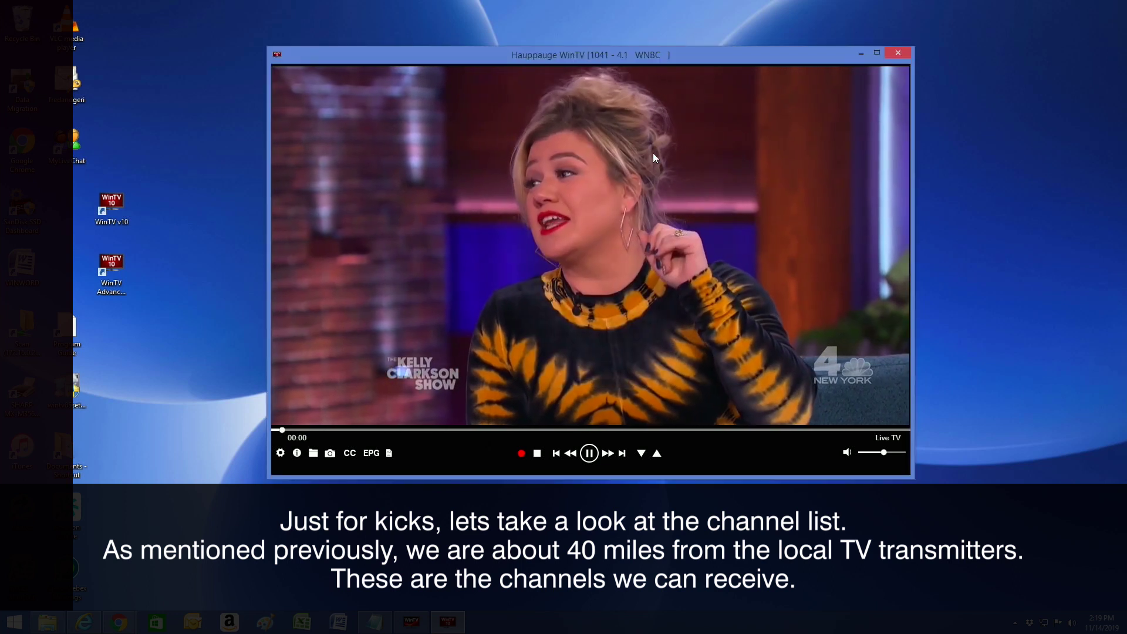
pyautogui.click(297, 453)
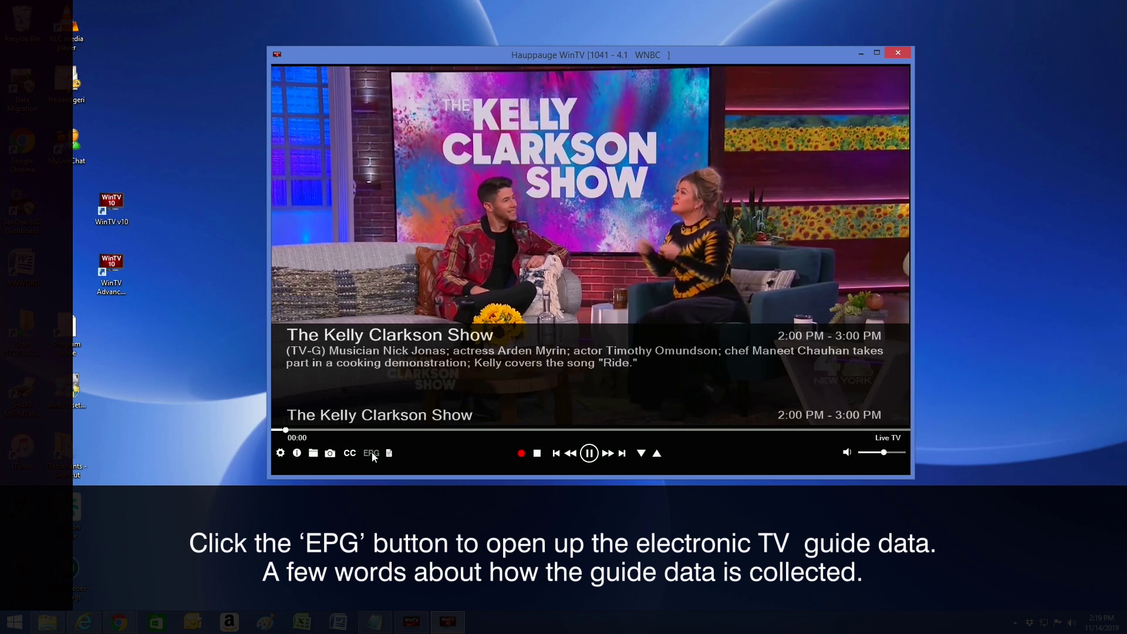
# - Open the Thursday, November 14 TV guide and view The Good Place details
pyautogui.click(371, 452)
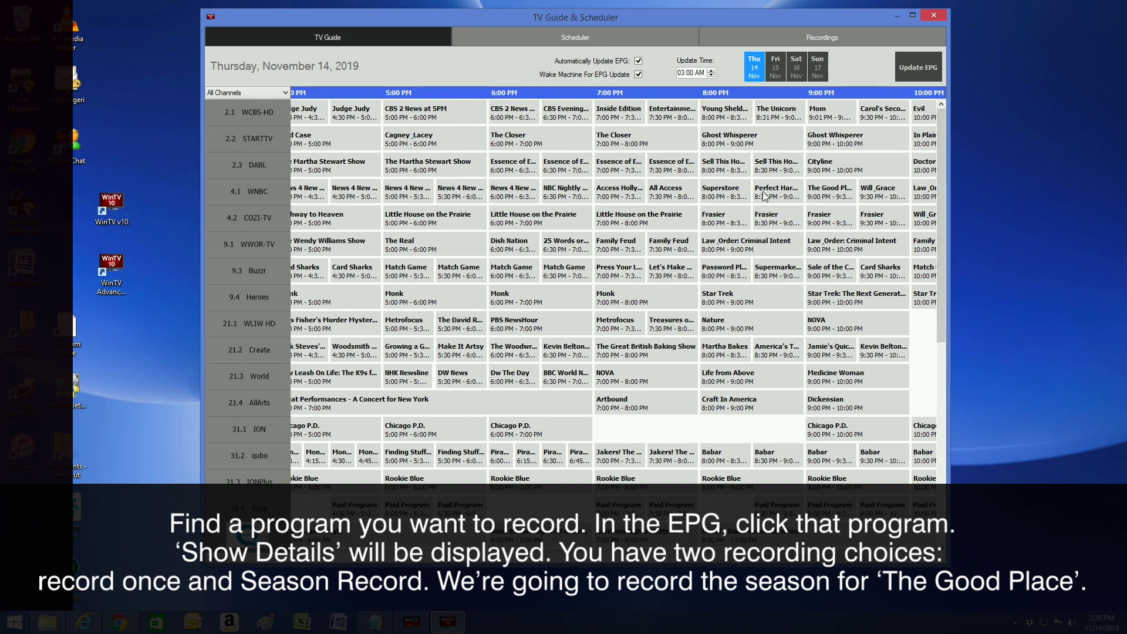
pyautogui.click(829, 200)
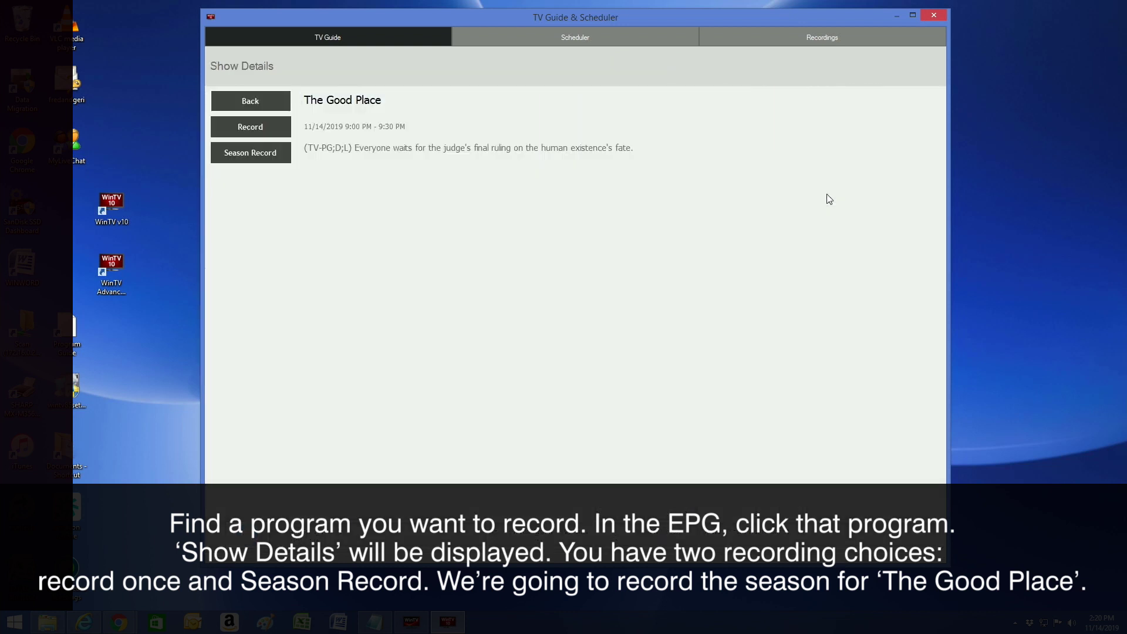
# - Set The Good Place to Season Record from its Show Details
pyautogui.click(261, 158)
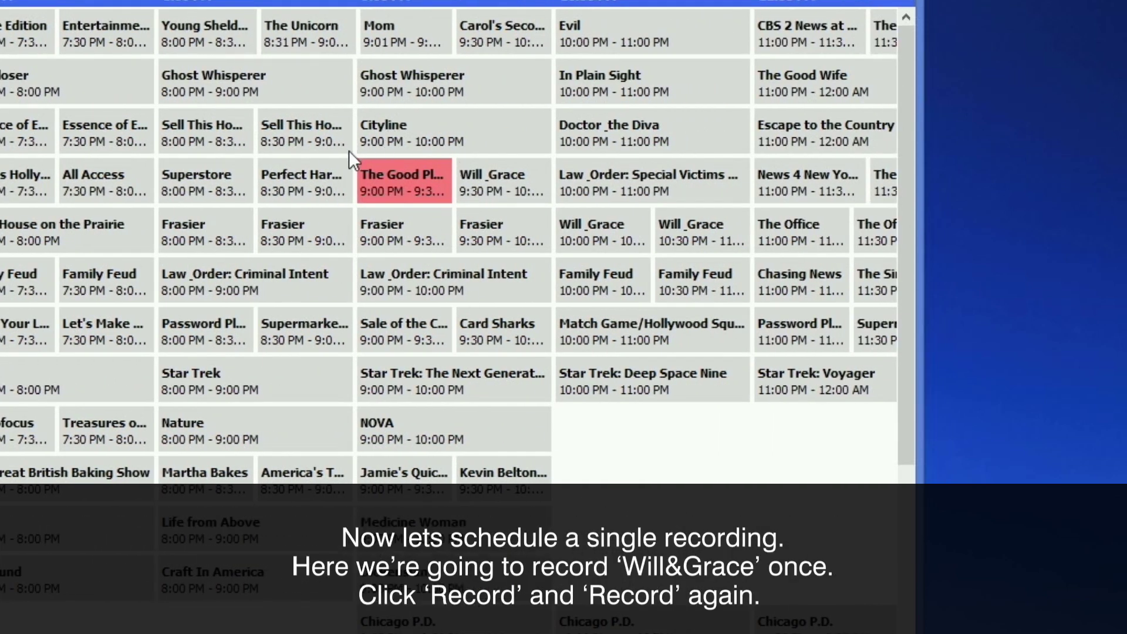
# - Add a one-time recording of the 9:30 PM Thursday Will & Grace episode
pyautogui.click(496, 172)
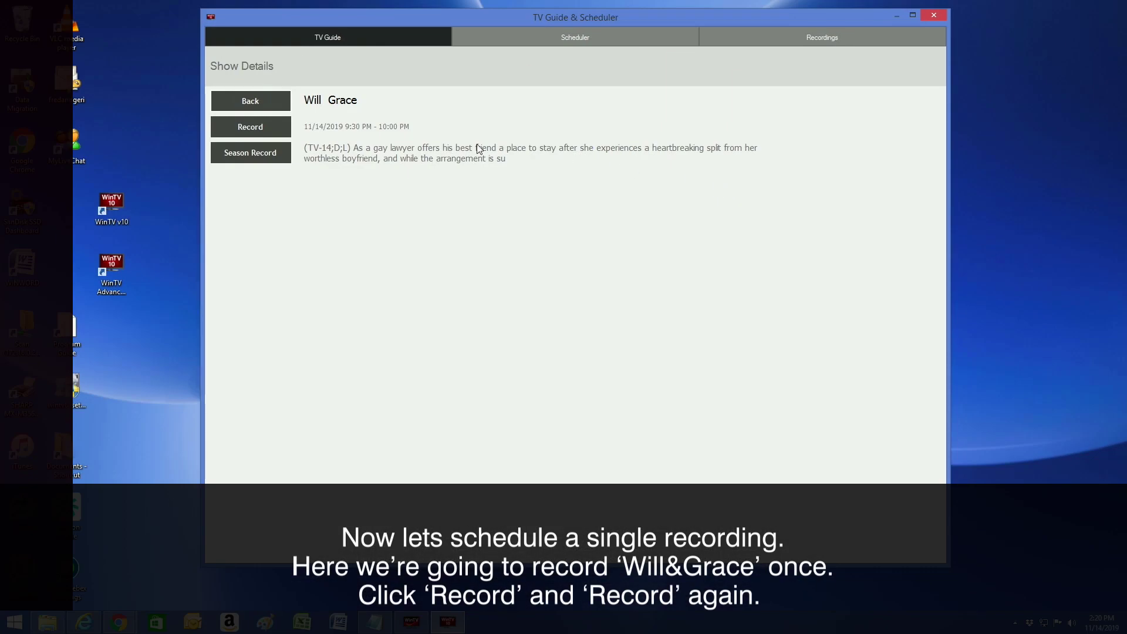
pyautogui.click(260, 130)
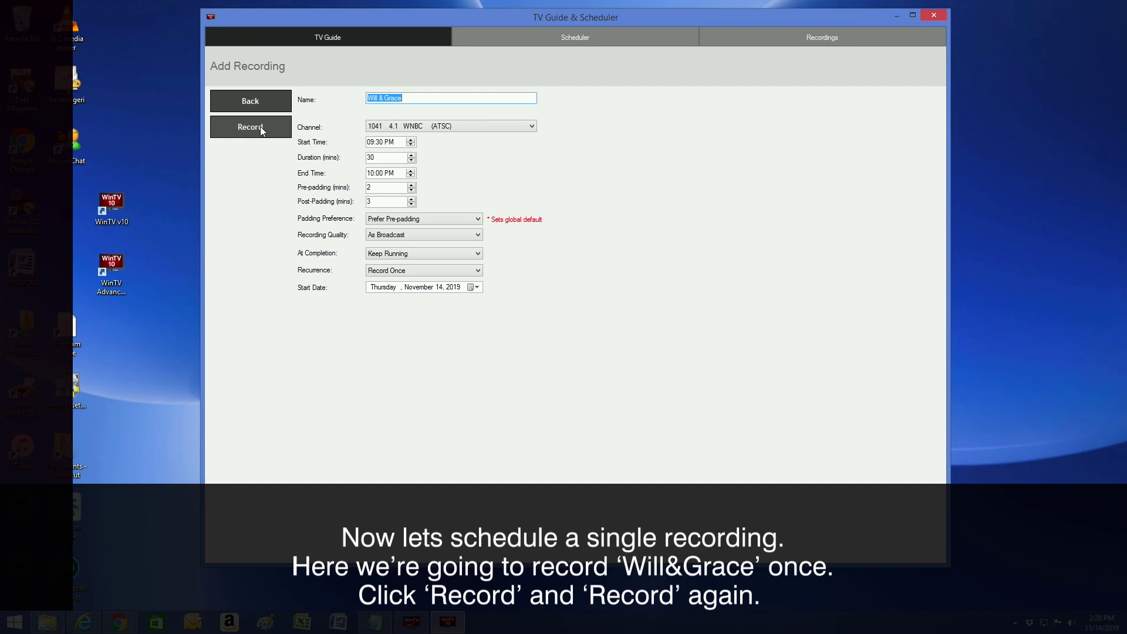
pyautogui.click(260, 126)
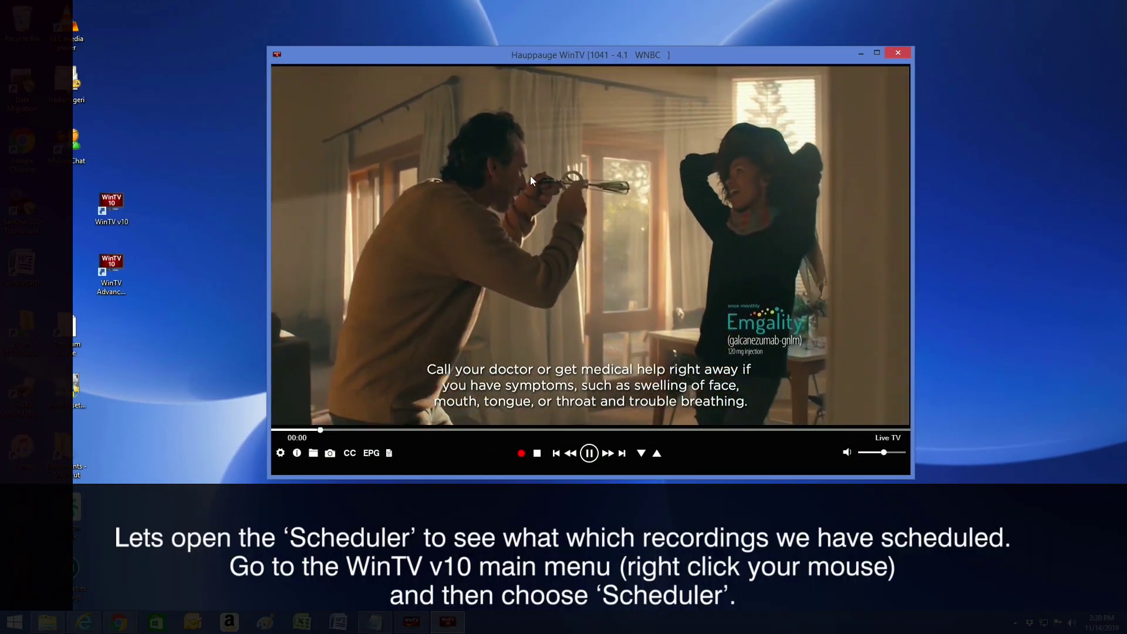
# - Check Pending Recordings (The Good Place, Will & Grace, Chicago Med) and close the scheduler
pyautogui.rightClick(543, 148)
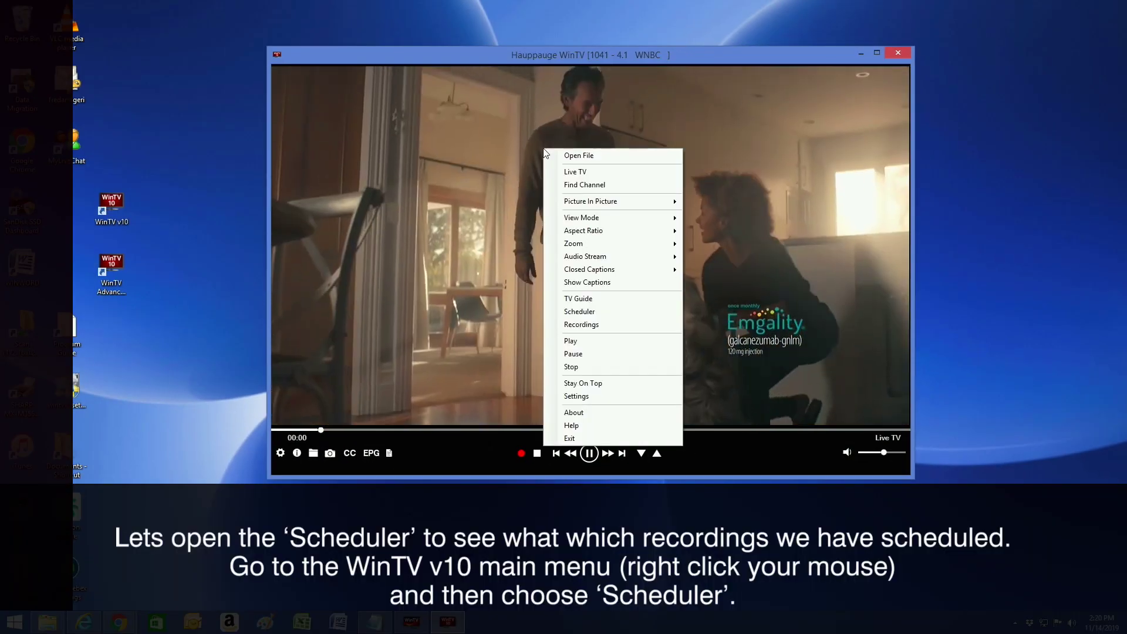
pyautogui.click(557, 311)
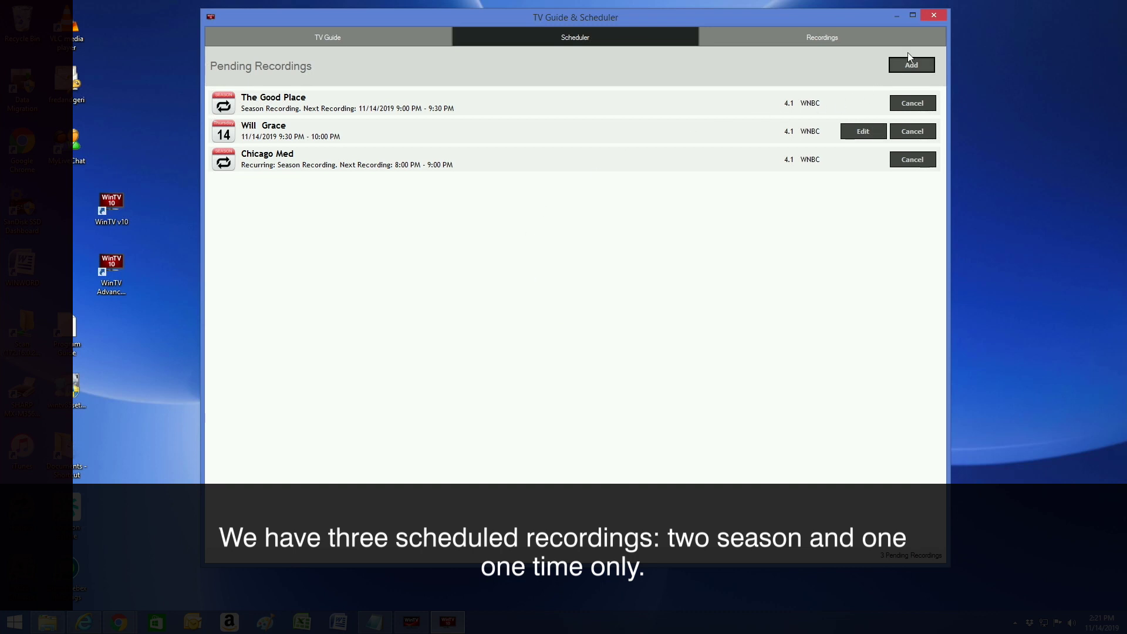
pyautogui.click(935, 13)
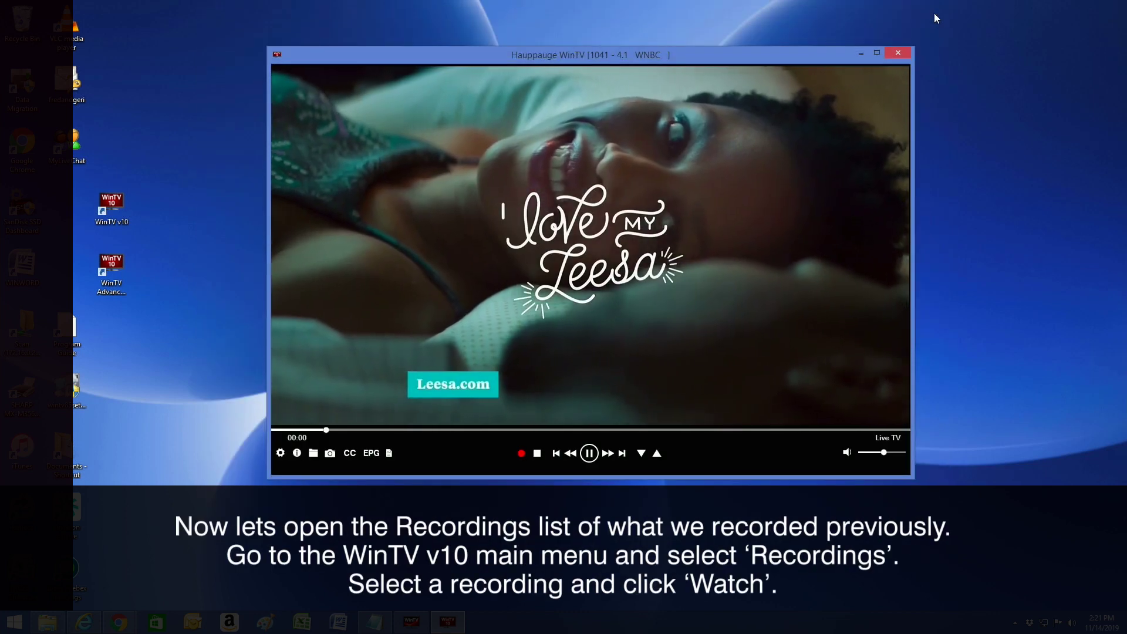
# - Play the Chicago Fire_20191113_2100.ts recording and skip ahead about ten minutes
pyautogui.rightClick(513, 173)
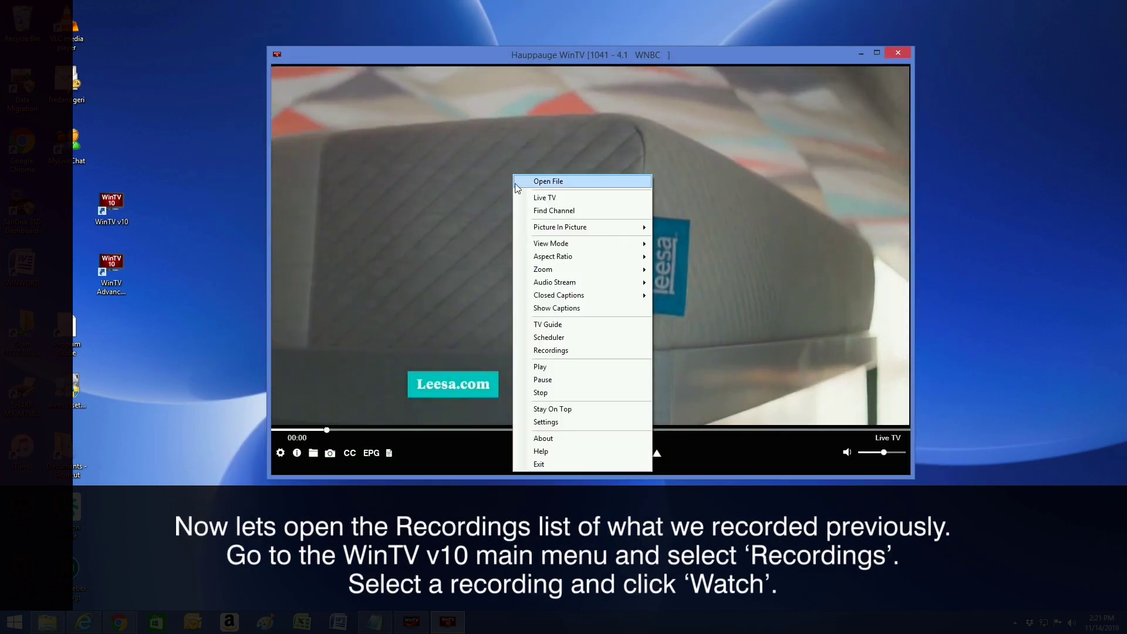
pyautogui.click(543, 350)
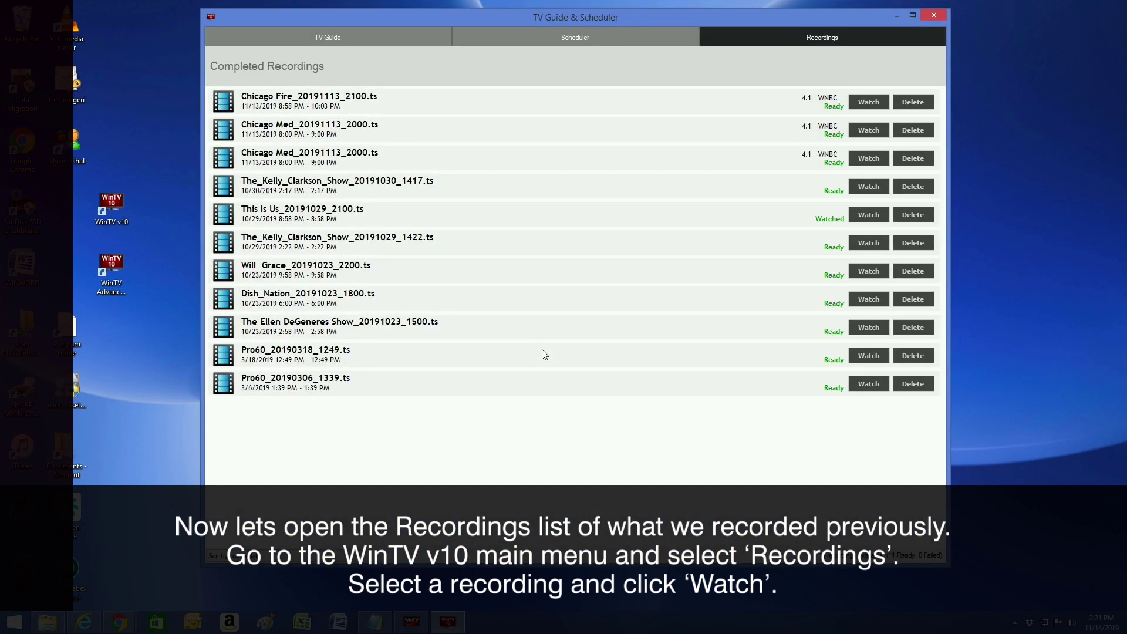
pyautogui.click(381, 101)
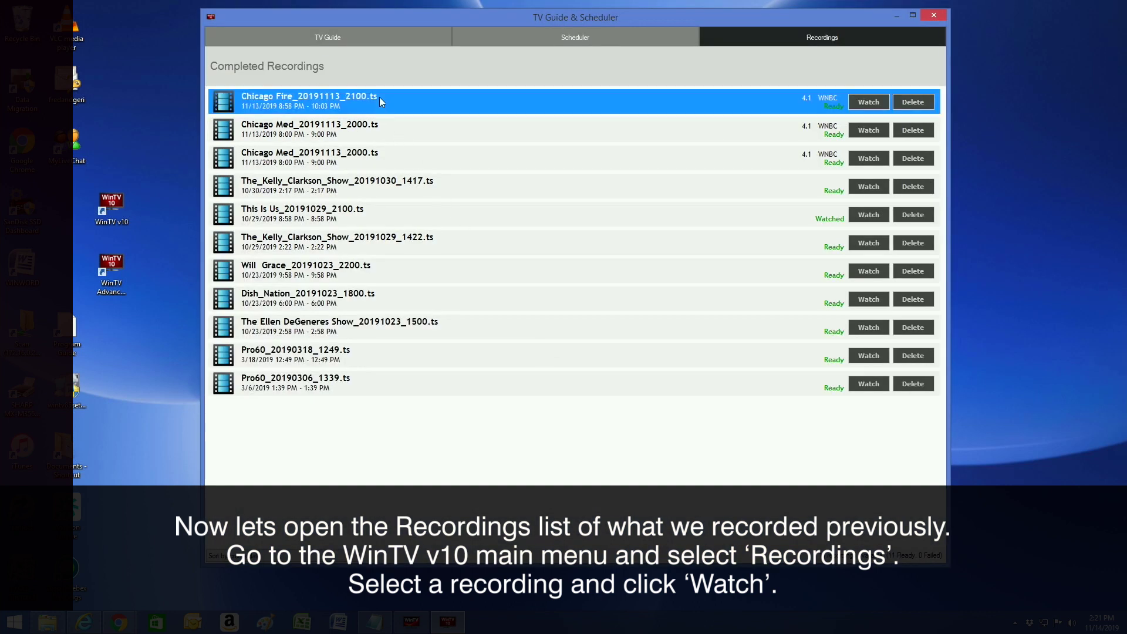
pyautogui.click(870, 102)
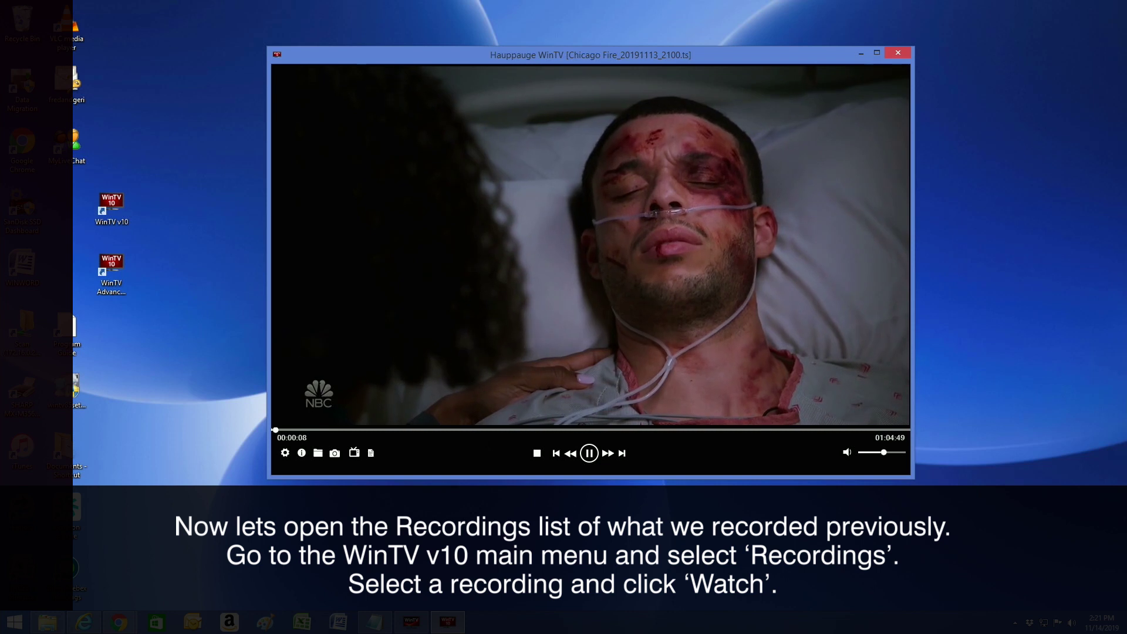
pyautogui.moveTo(277, 430); pyautogui.dragTo(379, 430)
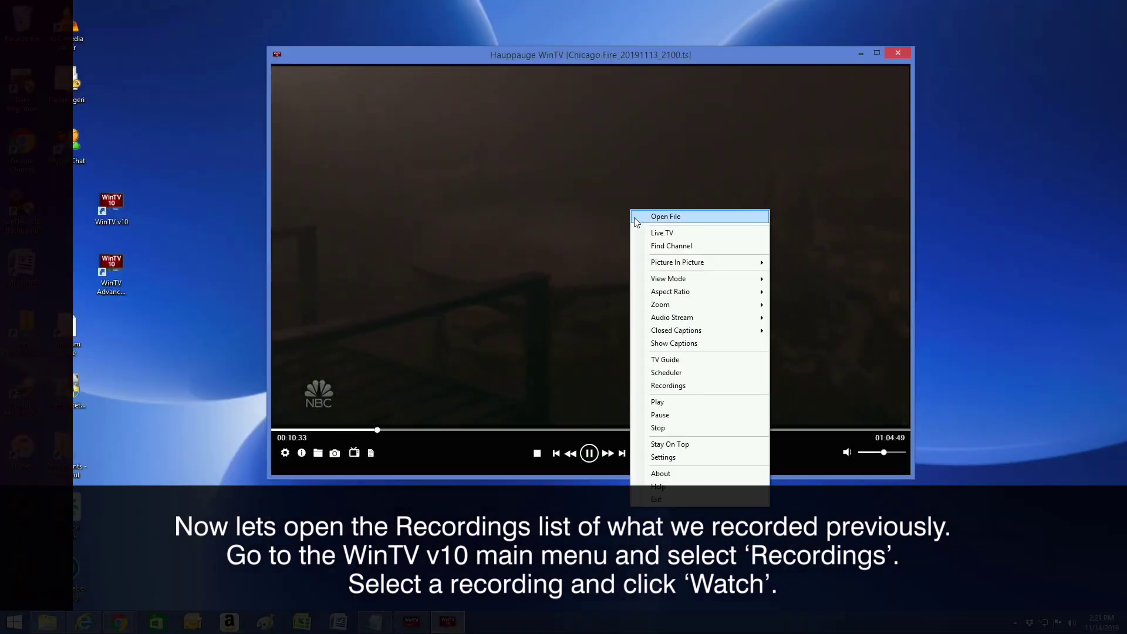
# - Try compact view, centre the window, restore the normal player, then return to live TV
pyautogui.moveTo(667, 278)
pyautogui.click(830, 295)
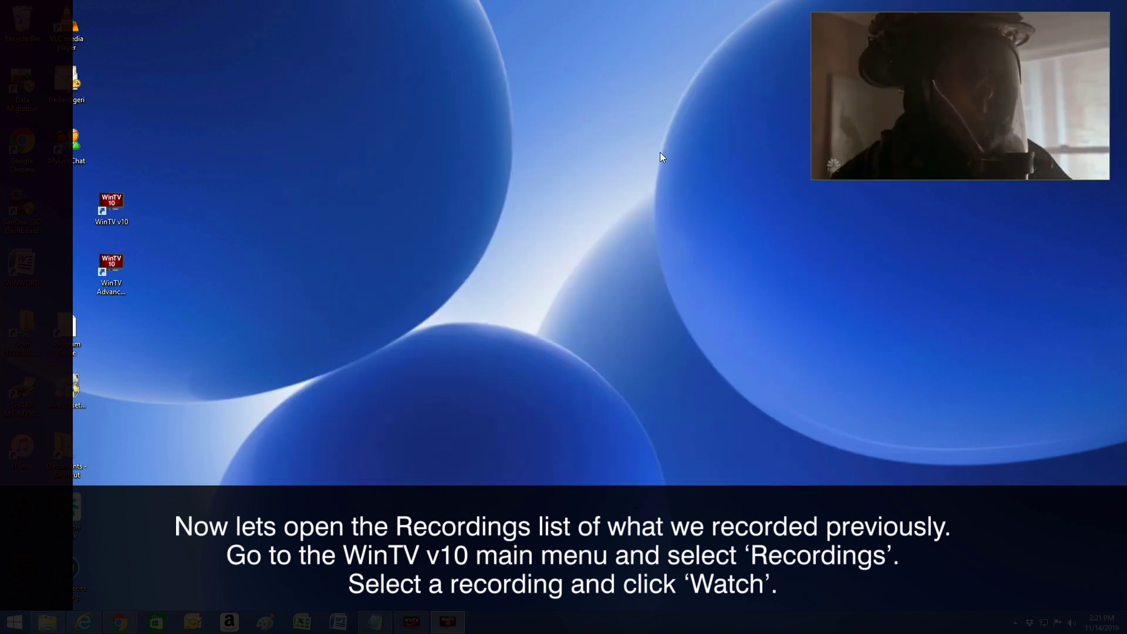
pyautogui.moveTo(911, 113); pyautogui.dragTo(616, 201)
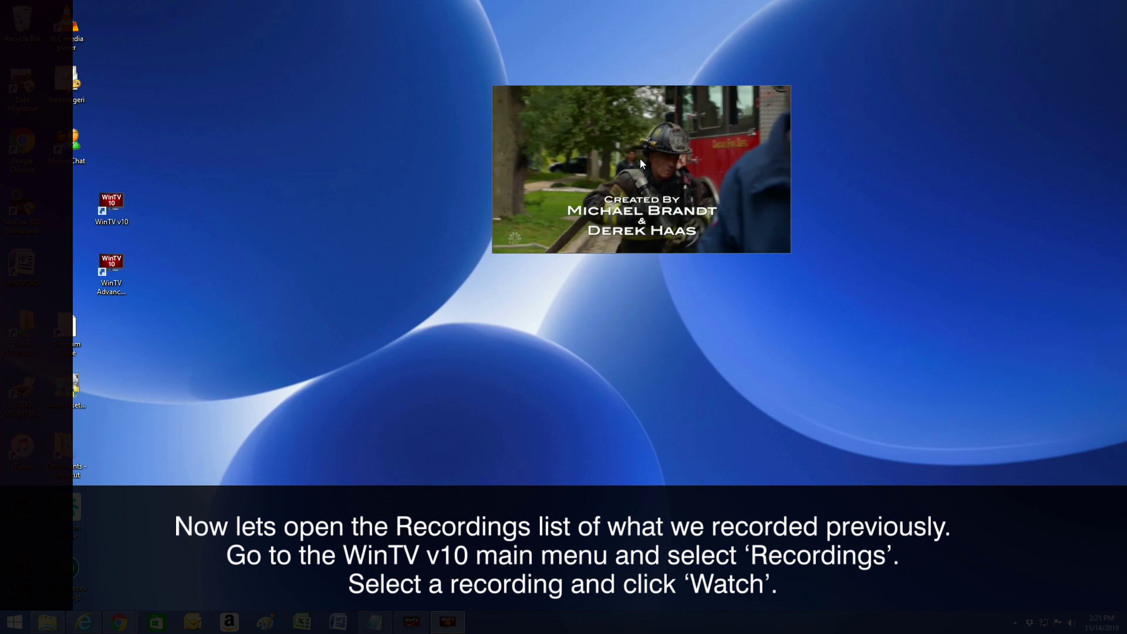
pyautogui.rightClick(640, 159)
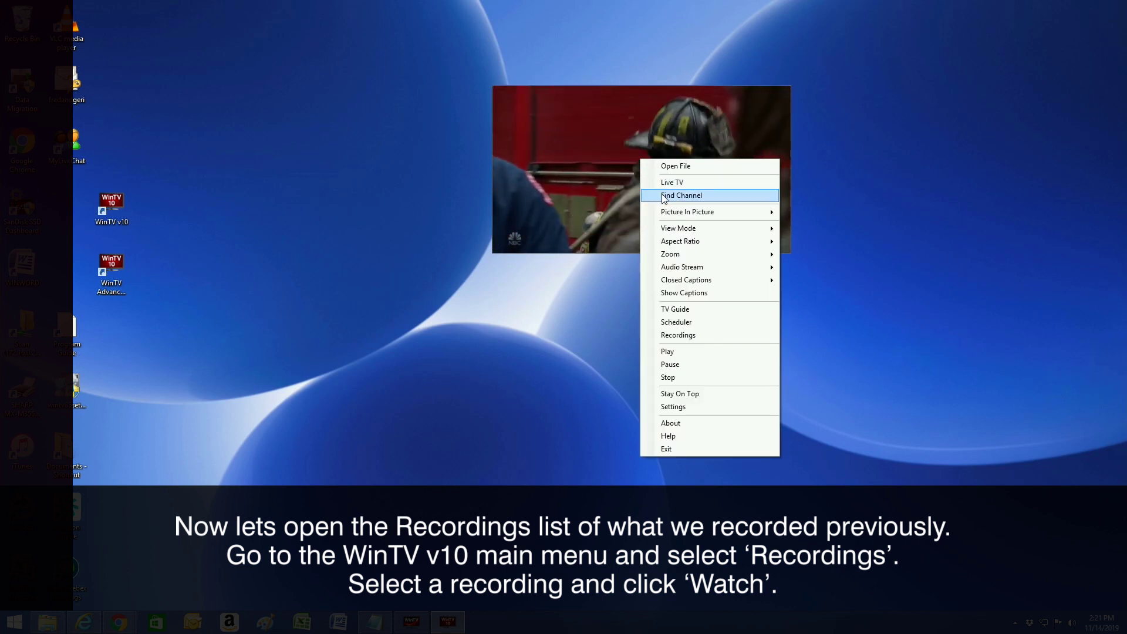
pyautogui.click(812, 229)
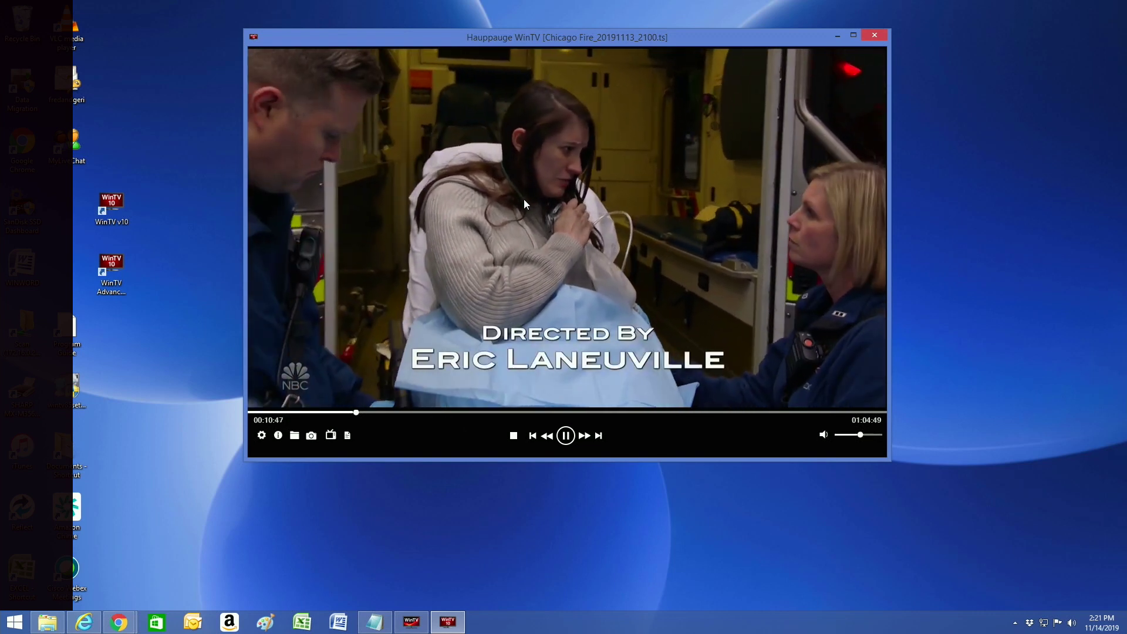
pyautogui.rightClick(524, 200)
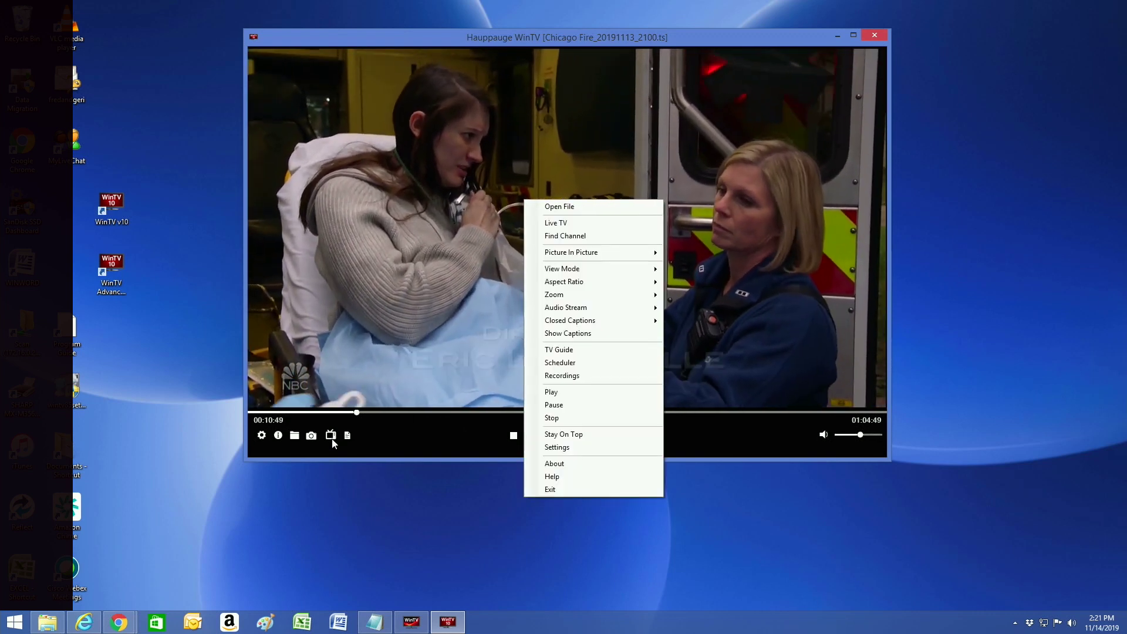
pyautogui.click(332, 435)
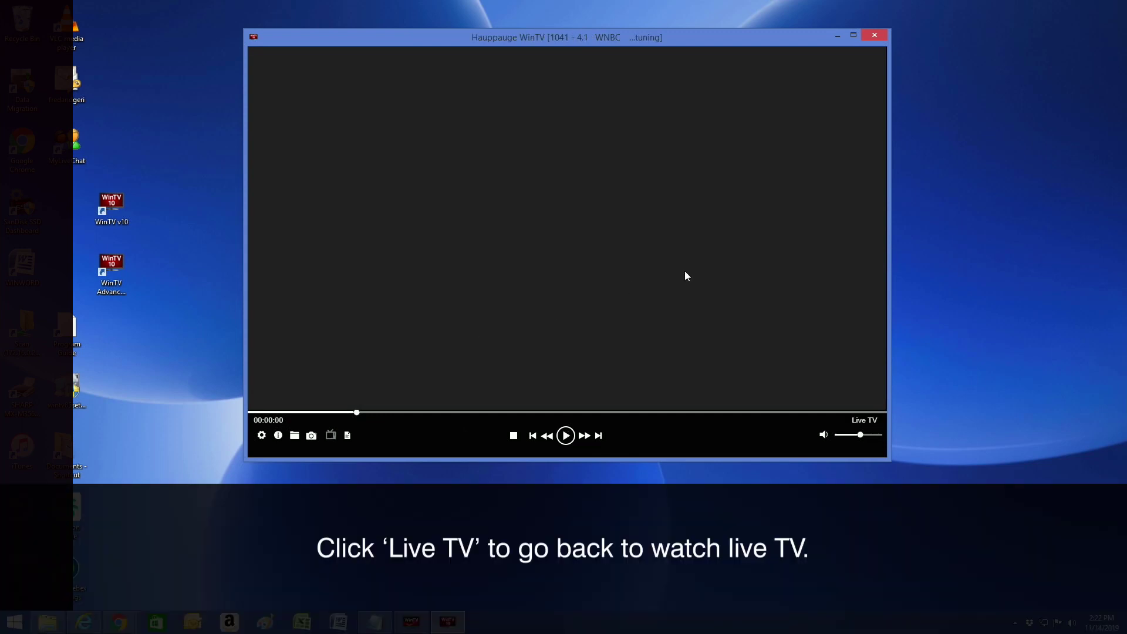